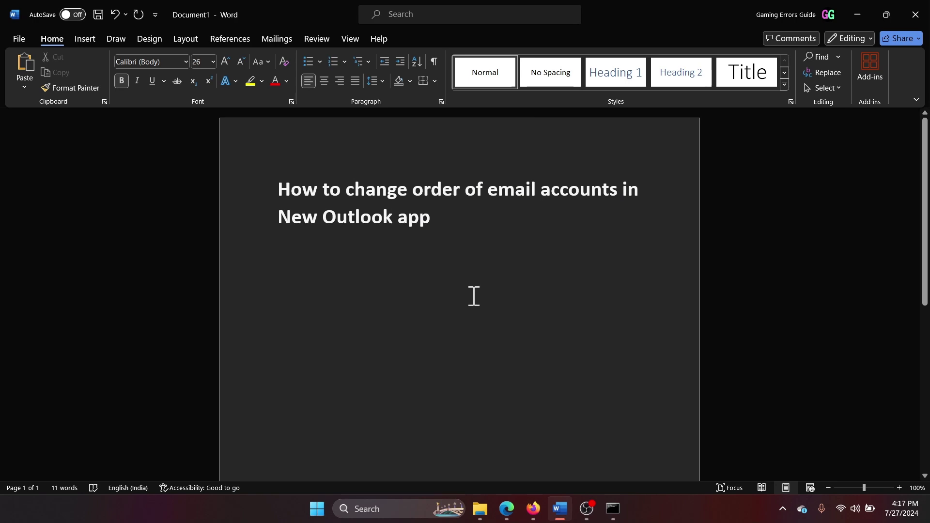
- Search Windows for Outlook so the new Outlook app appears as the best match
click(413, 509)
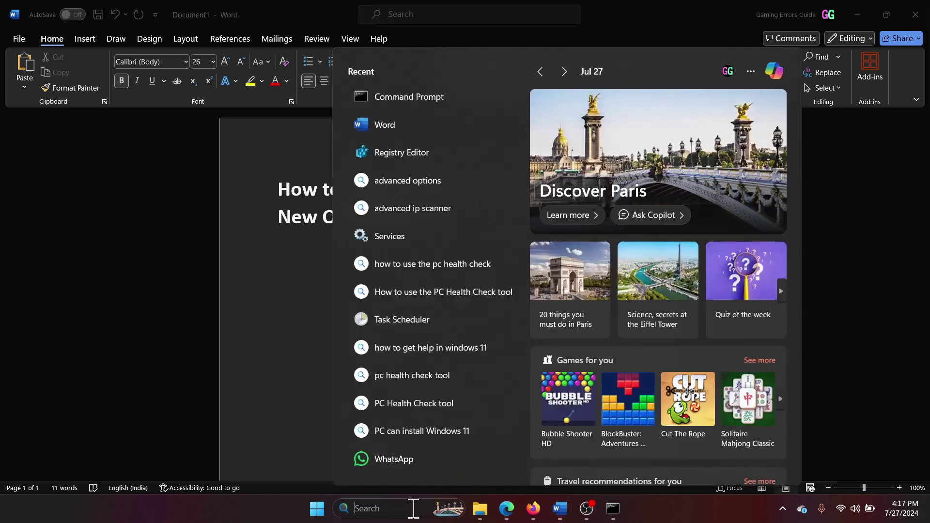
text(out)
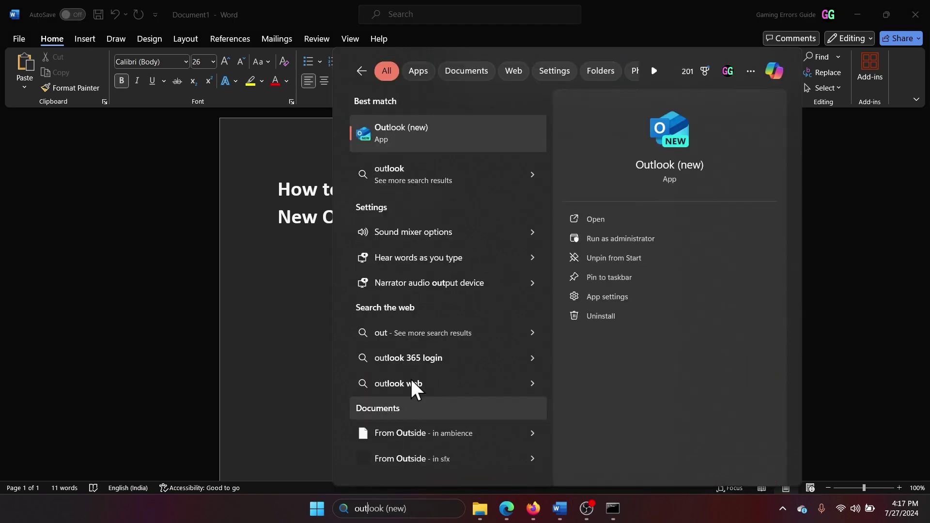
- Launch Outlook (new) and continue setup with the suggested Hotmail account
click(441, 137)
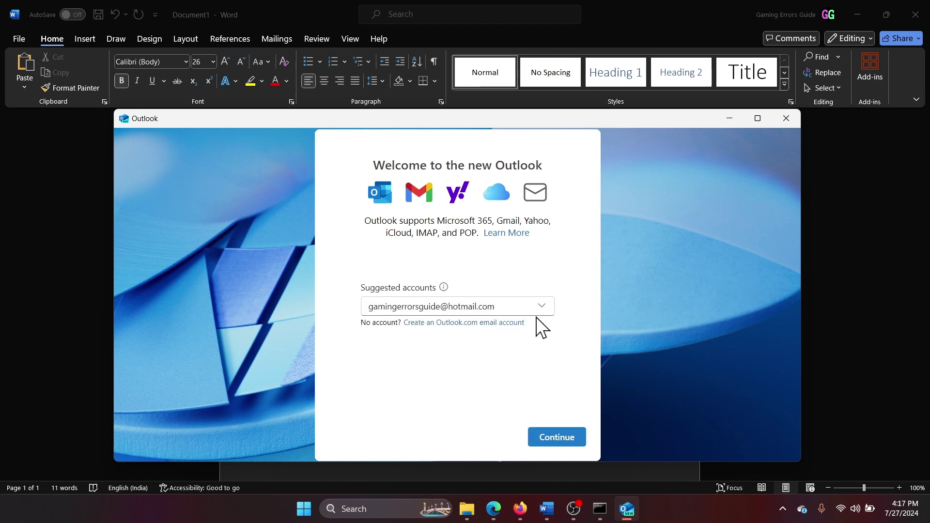
click(542, 314)
click(555, 438)
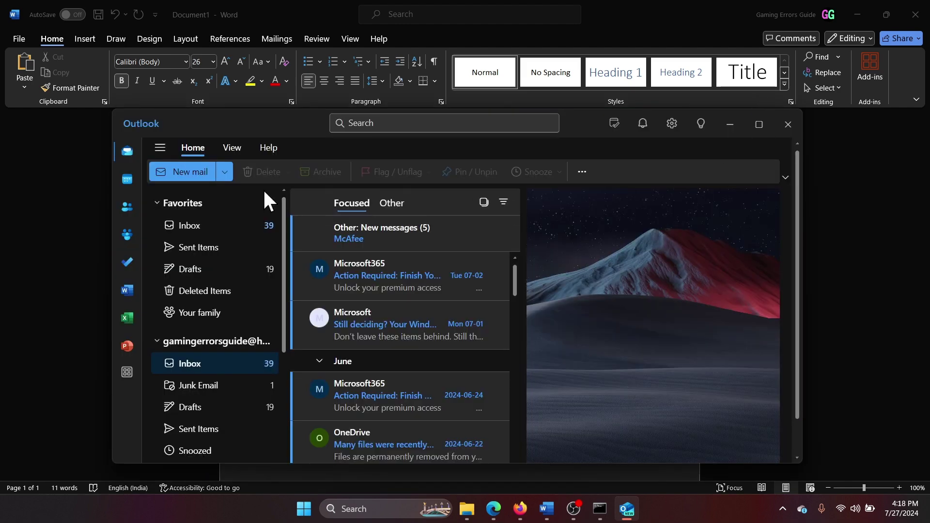
- Maximize Outlook, collapse Favorites and the account folders, and reach Manage account for the Hotmail account
click(759, 124)
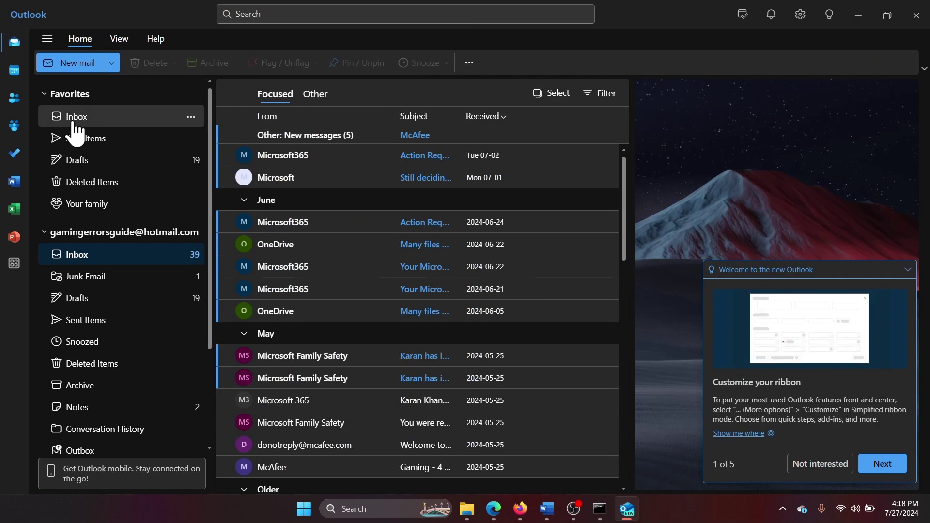
click(51, 98)
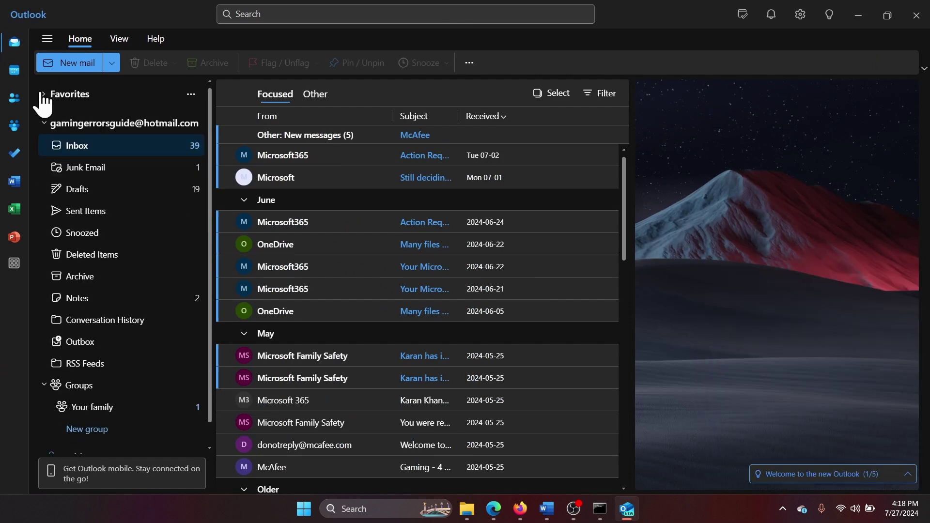
click(44, 126)
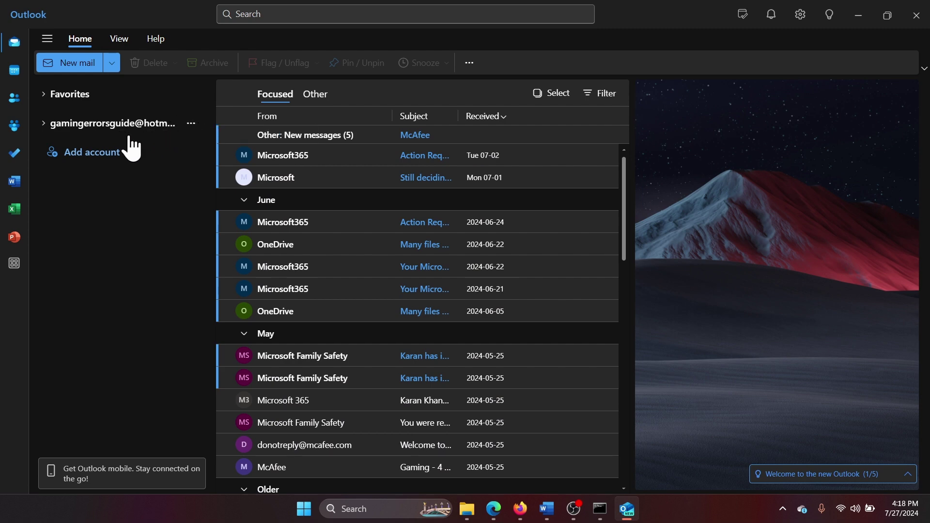
click(192, 128)
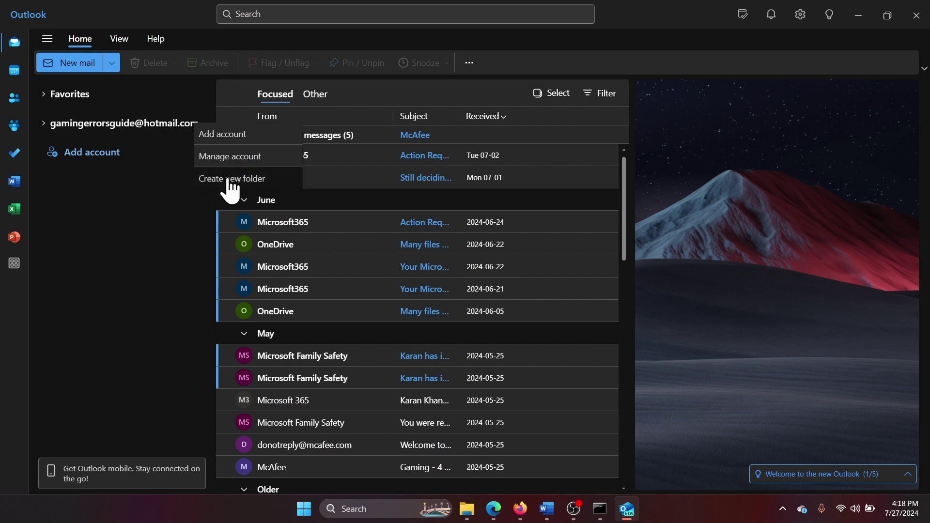
click(231, 157)
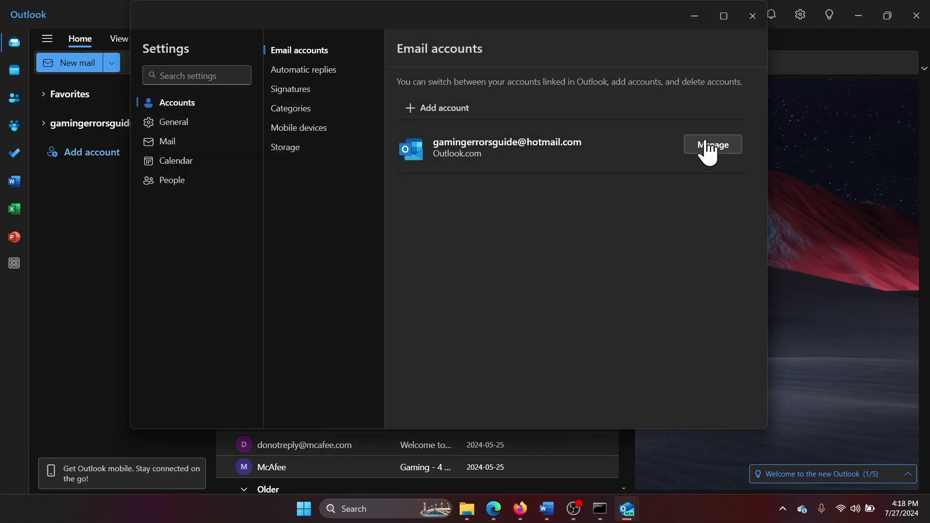
- Remove the existing account, then continue setup again with the suggested Hotmail account
click(704, 144)
click(428, 143)
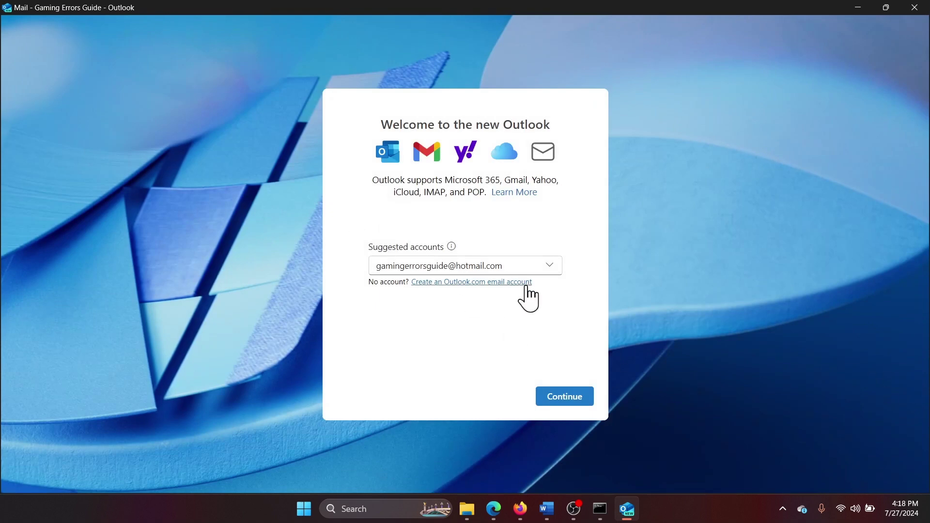
click(564, 399)
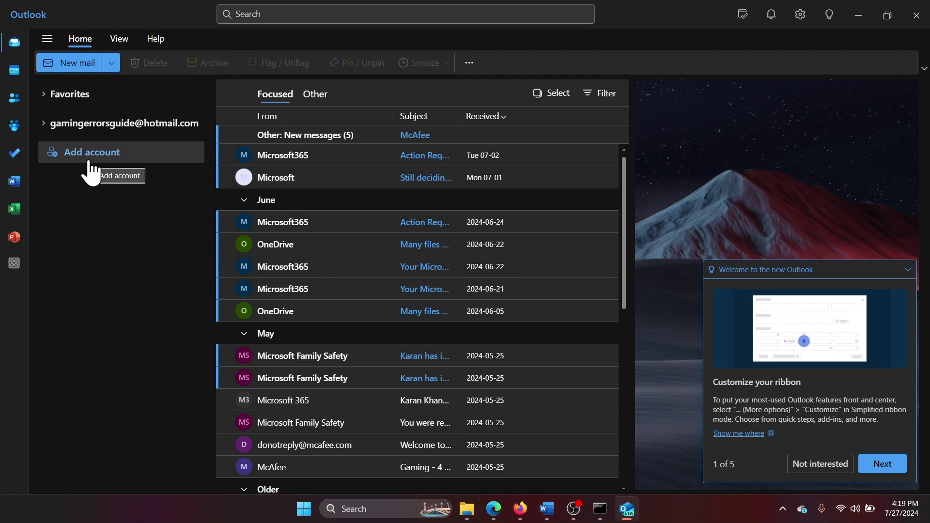
click(90, 164)
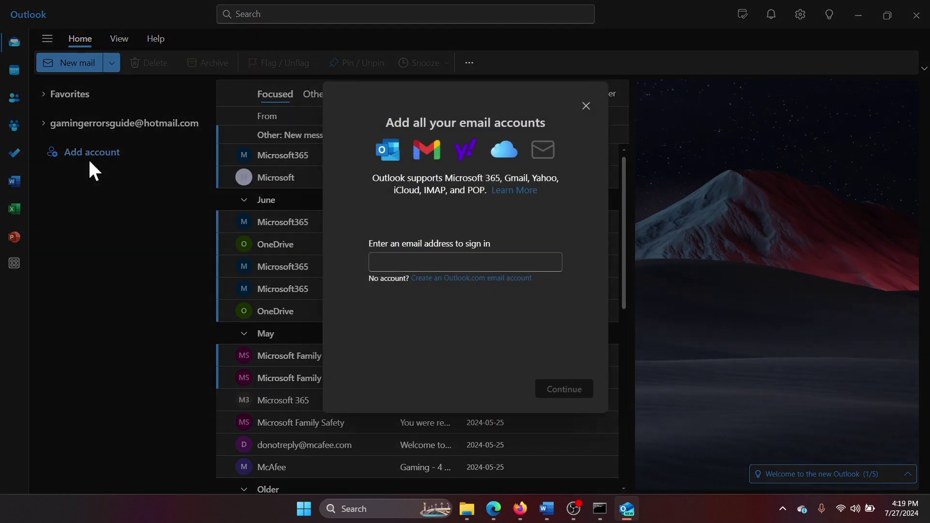
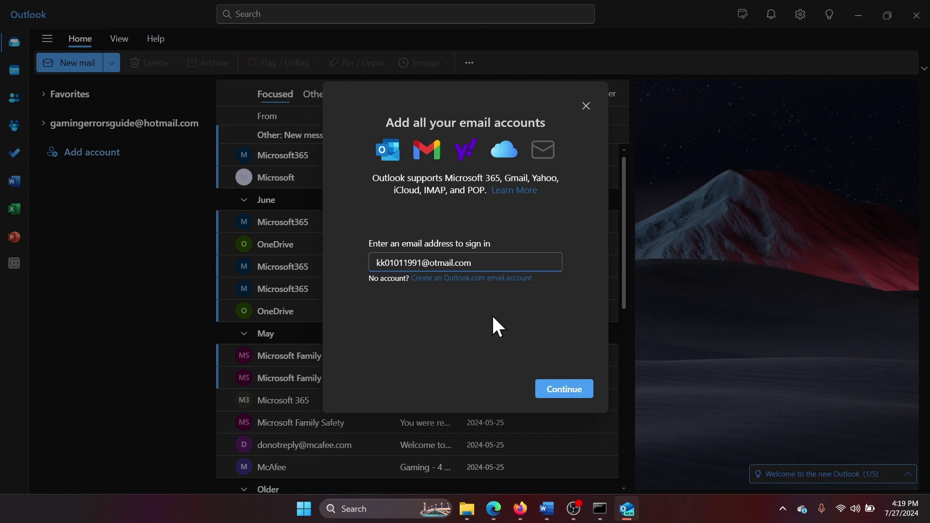
click(432, 263)
text(h)
key(BackSpace)
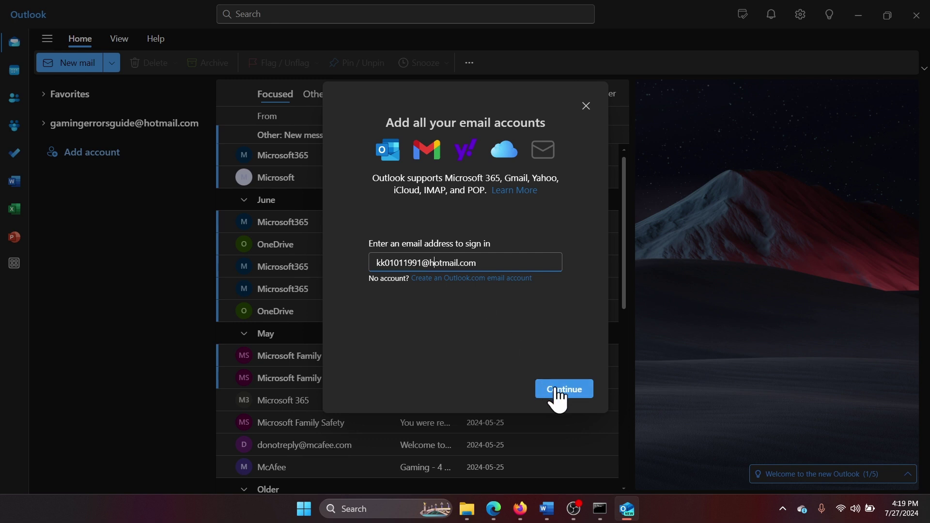
click(559, 388)
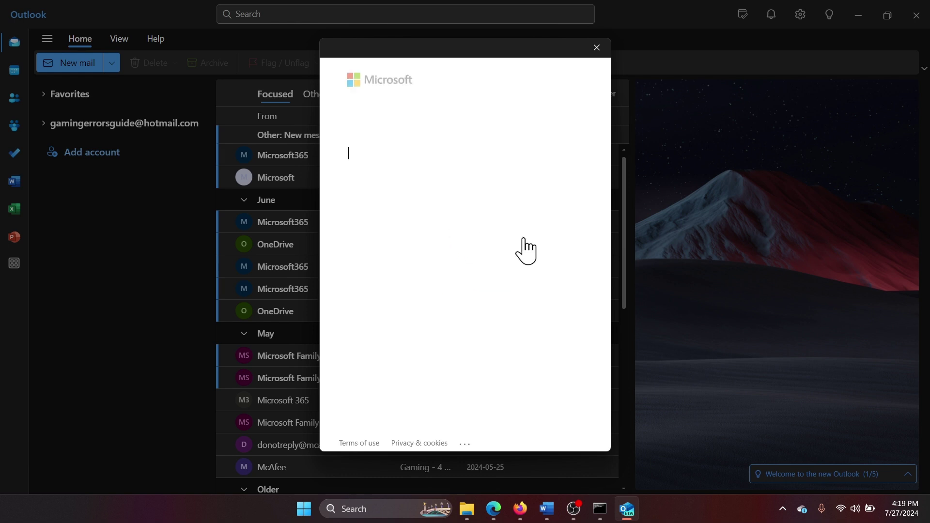
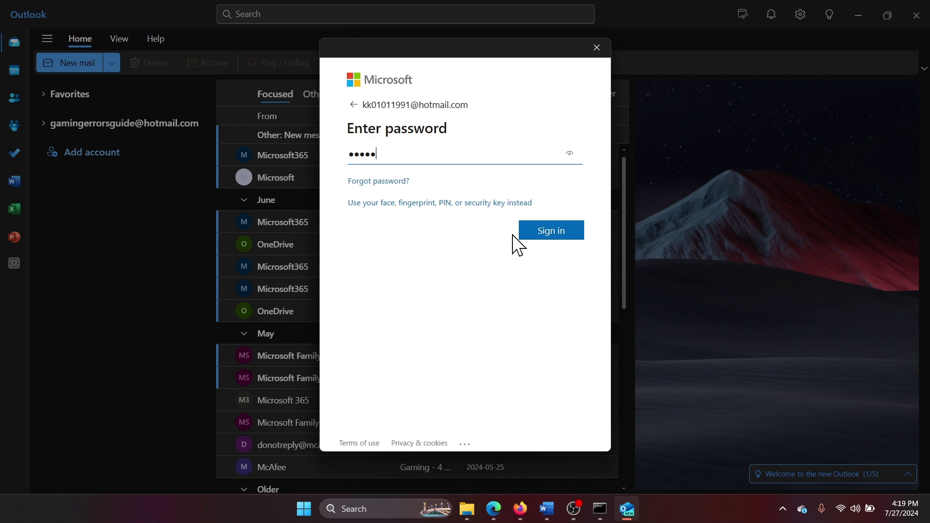
- Submit the password and request a verification code through the backup email address
key(Return)
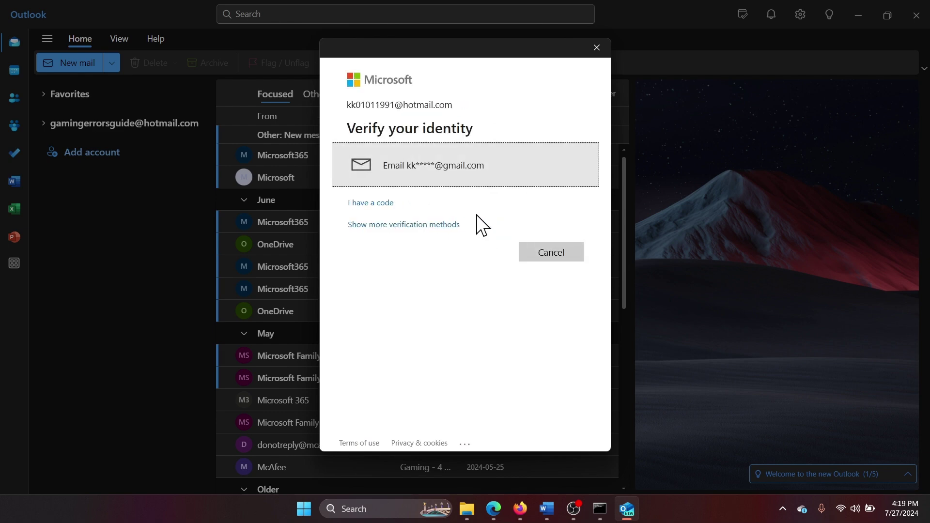
click(458, 169)
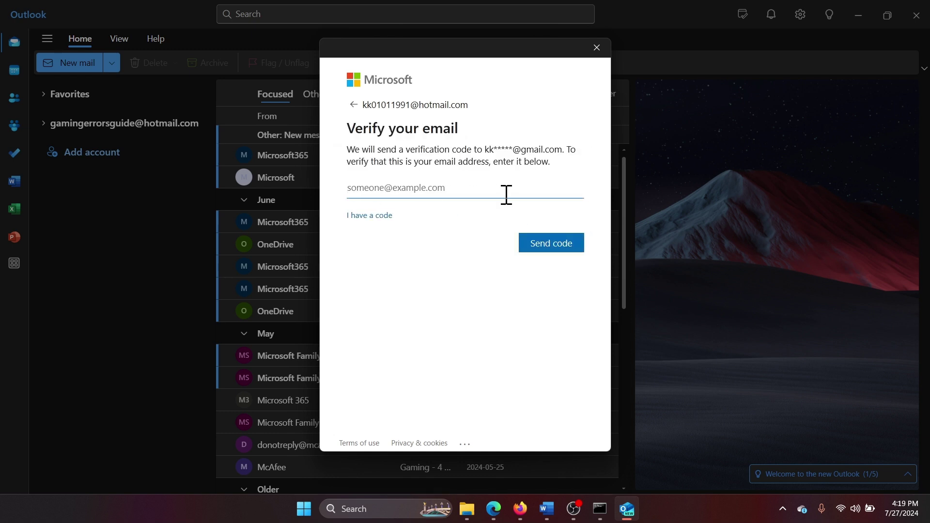
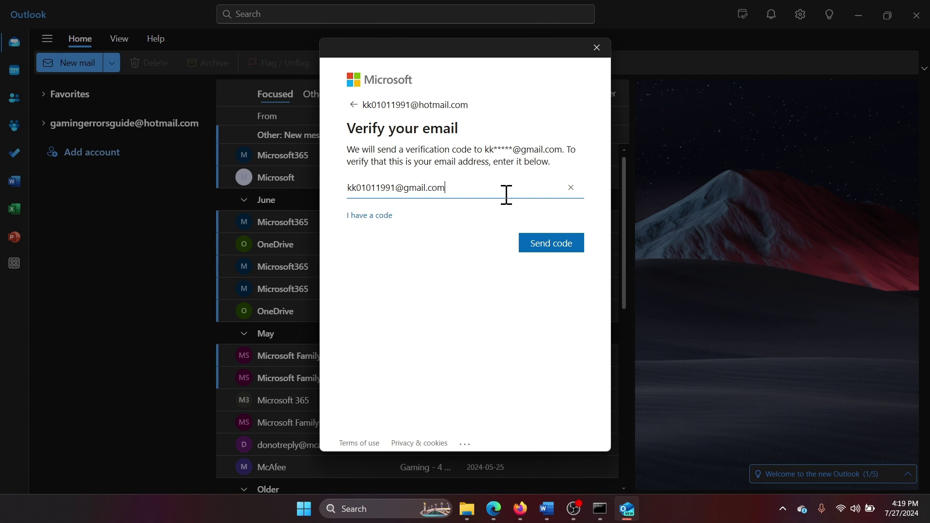
key(Return)
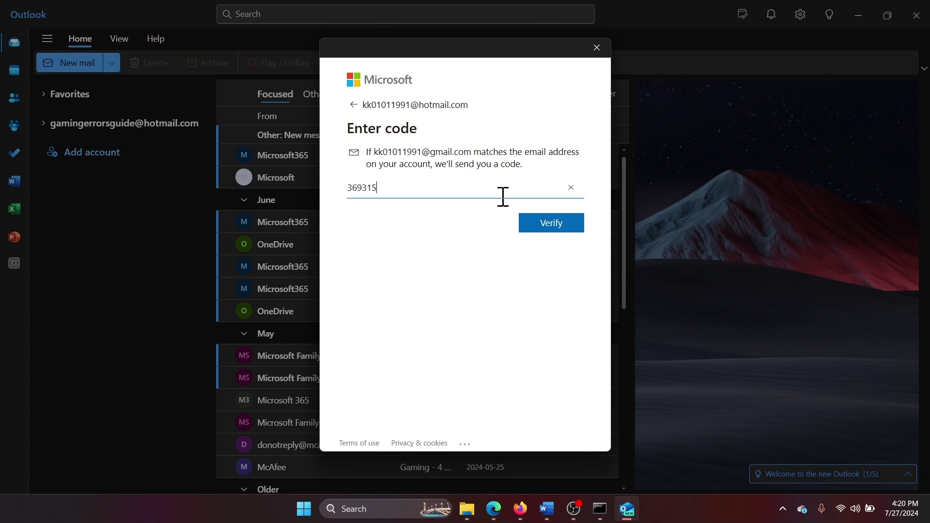
- Verify the code, accept Windows Hello setup, and dismiss the account-added confirmation
click(541, 226)
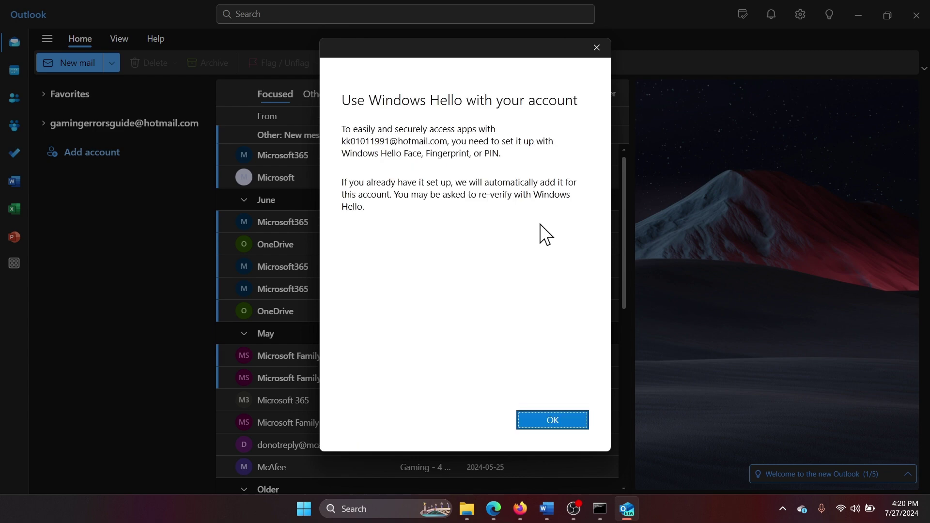
click(564, 428)
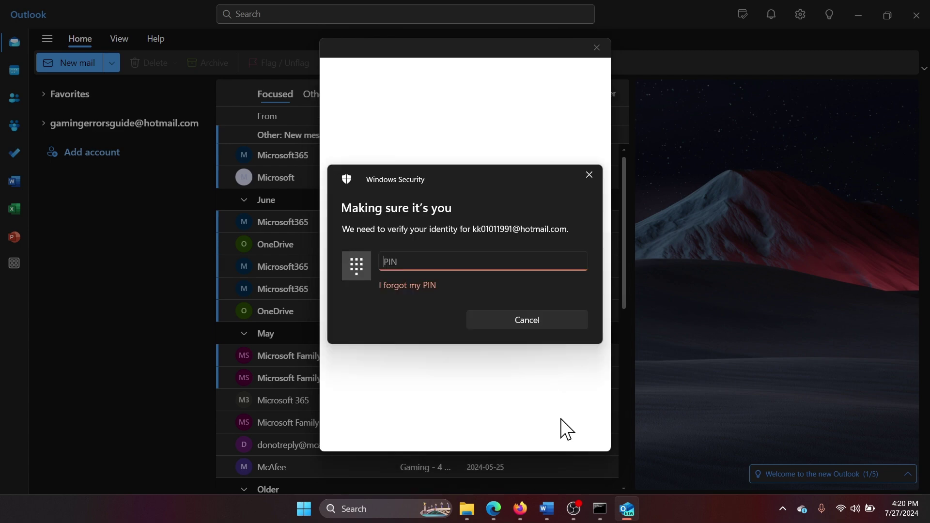
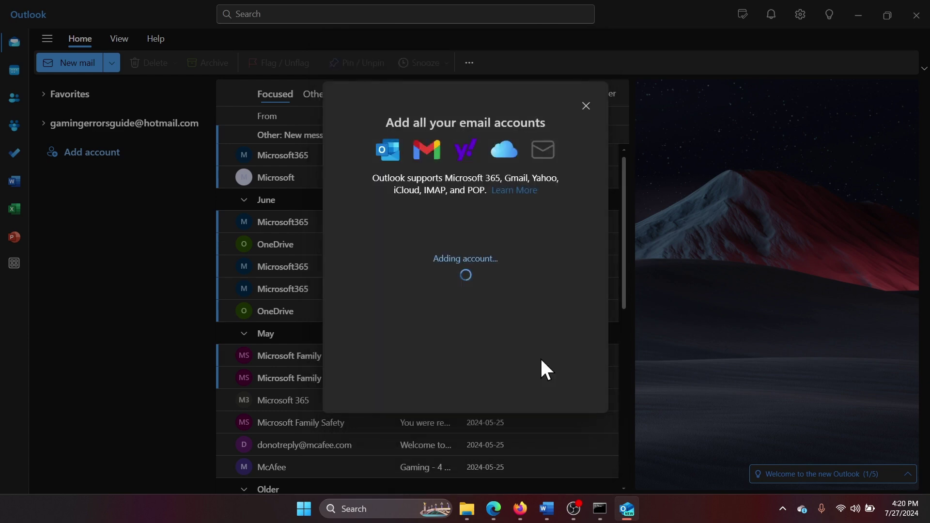
click(587, 105)
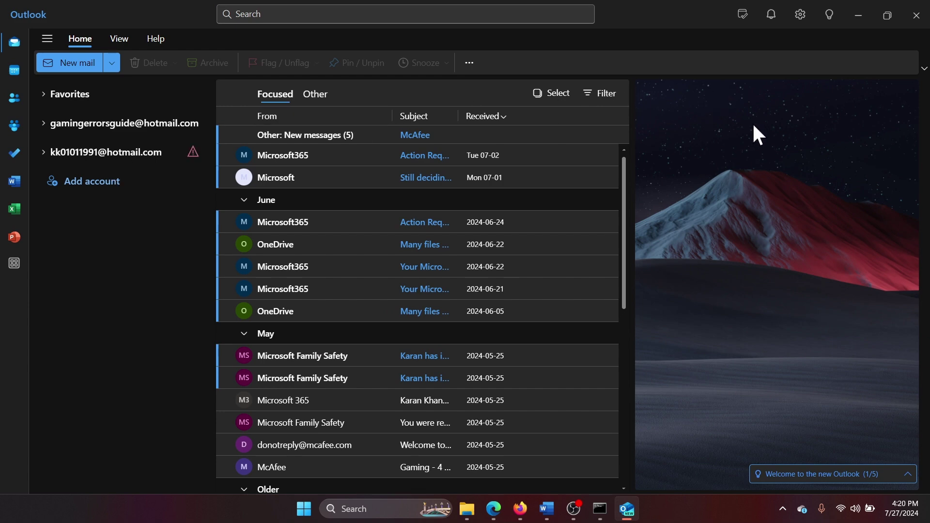
click(915, 22)
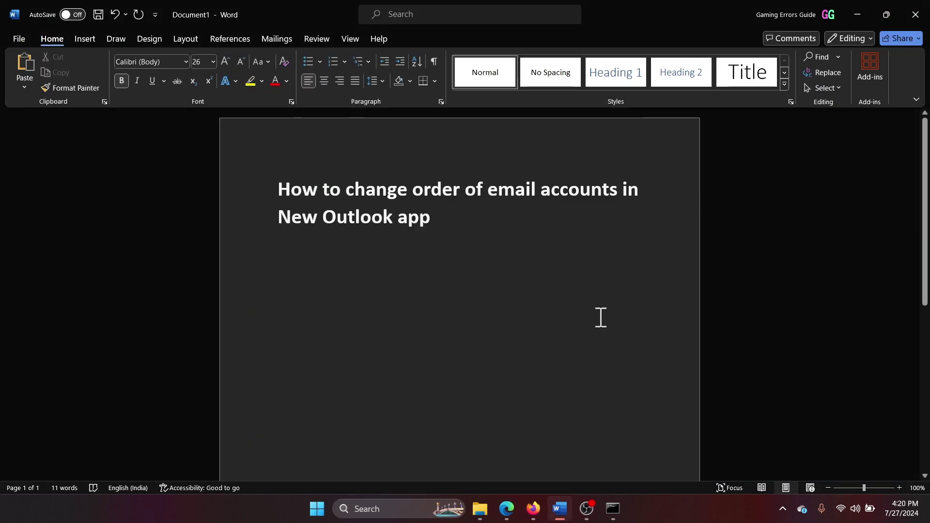